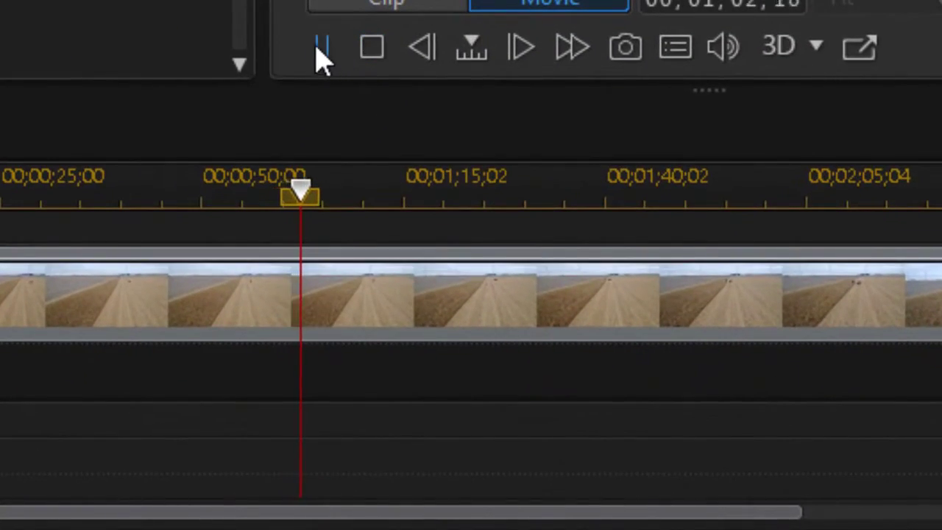
- Pause playback and open Magic Cut for the Harvestfield2 clip on track 1, widening its panel to show all settings
left_click(322, 50)
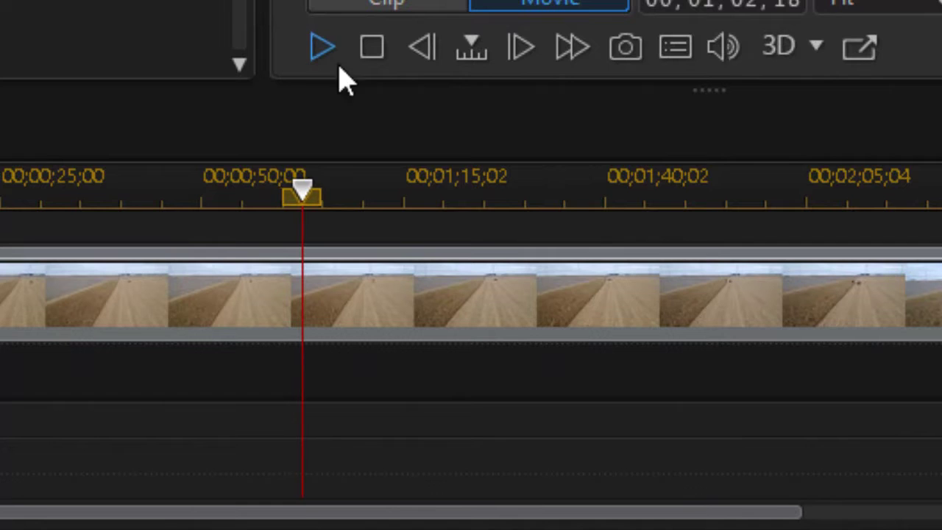
mouse_move(589, 319)
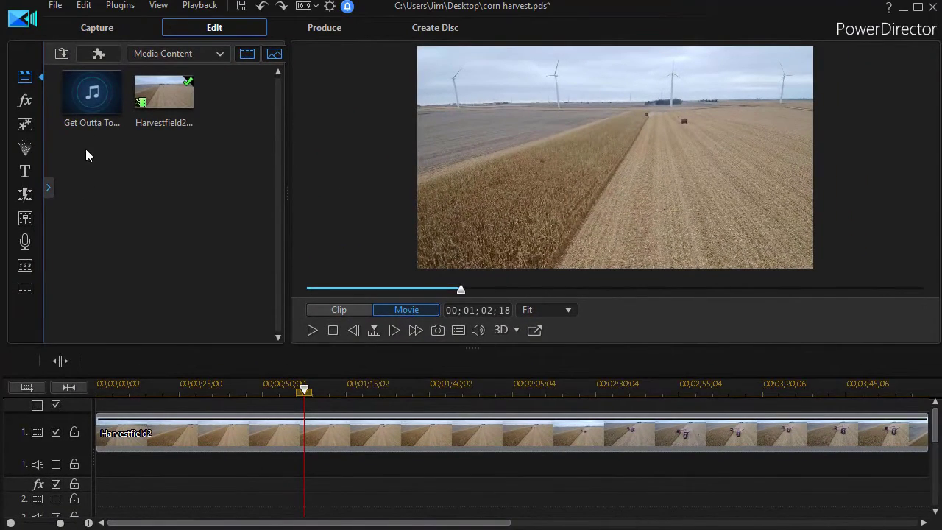
left_click(93, 94)
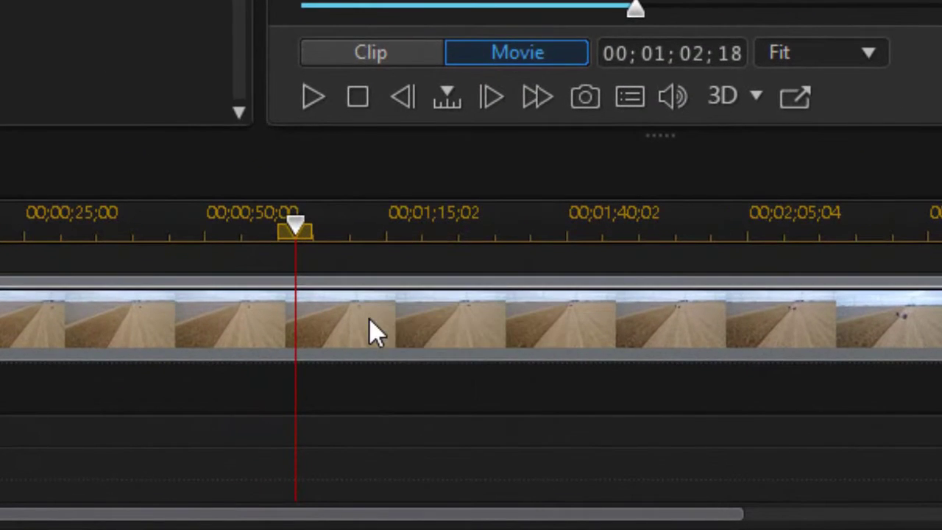
left_click(345, 435)
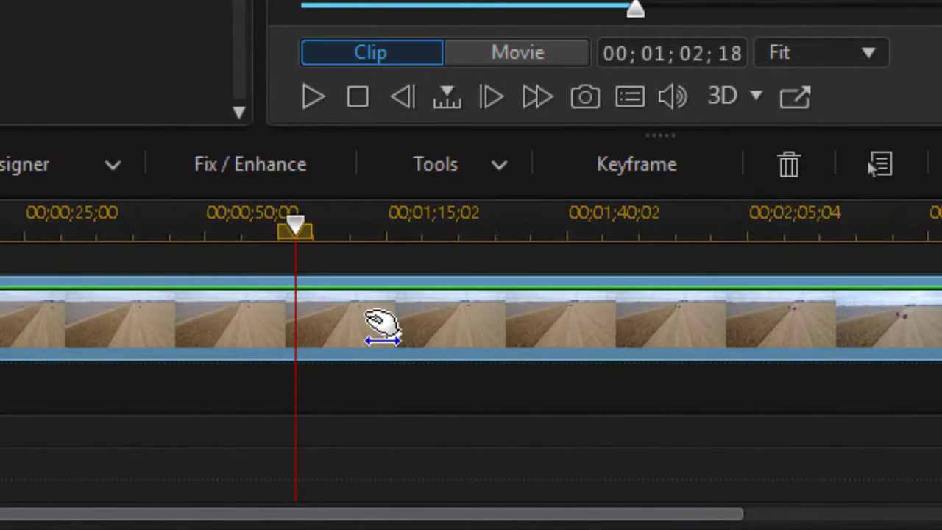
left_click(491, 176)
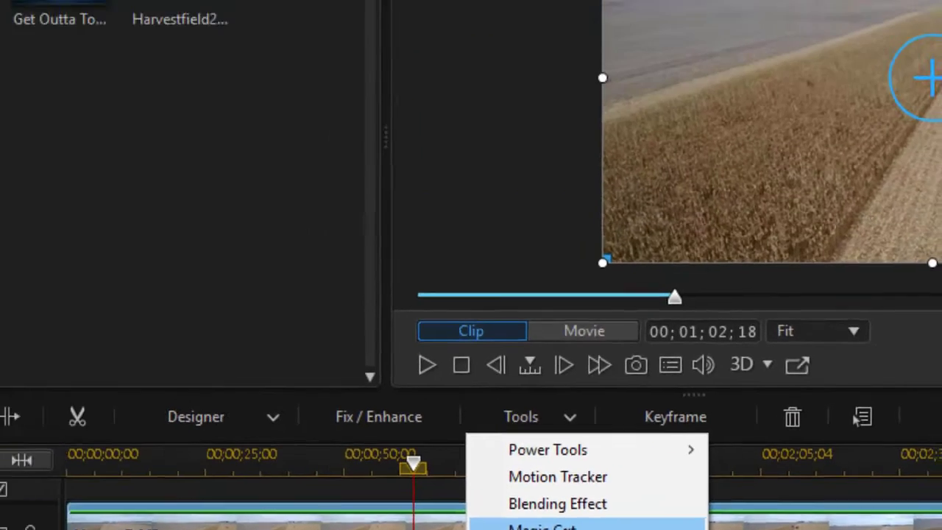
left_click(494, 311)
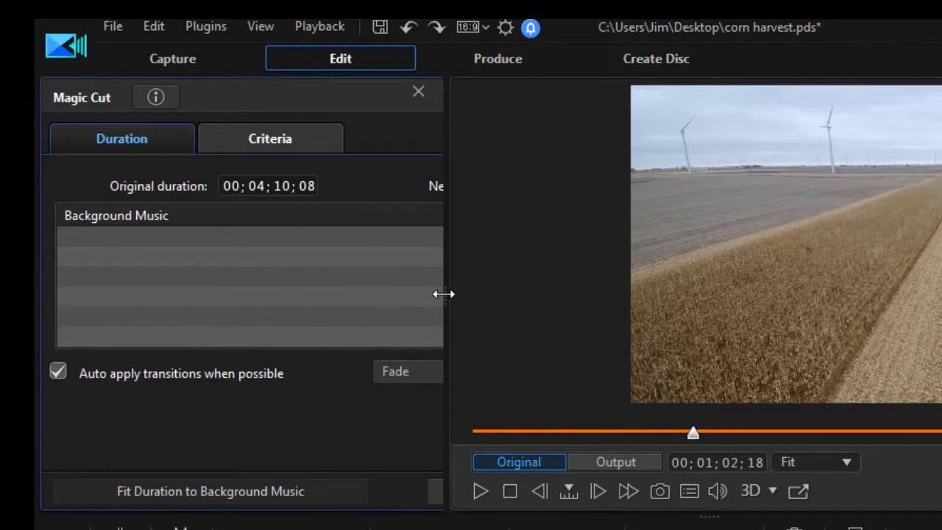
left_click_drag(446, 296, 719, 304)
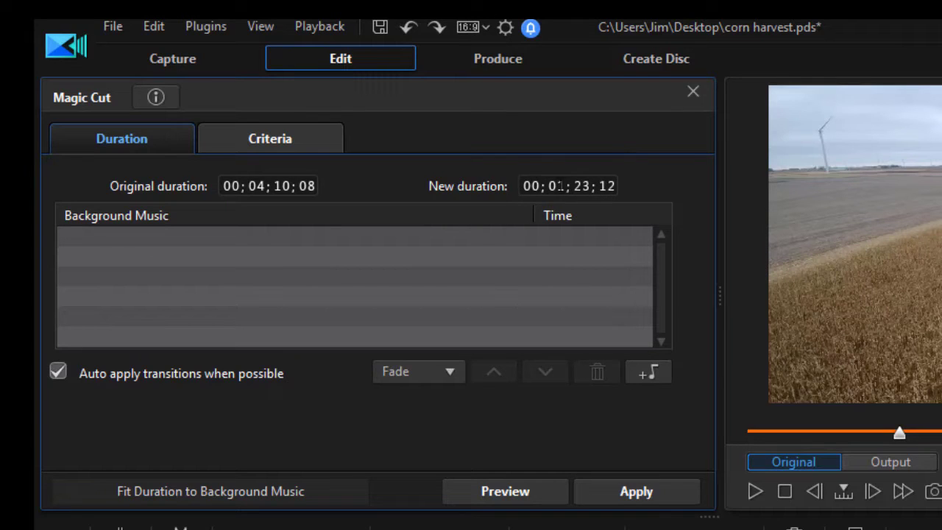
- Set the Magic Cut new duration to 00;02;00;02 and look through the automatic transition choices, keeping Fade
left_click(557, 187)
key("Up")
left_click(575, 189)
type("00")
left_click(602, 193)
type("02")
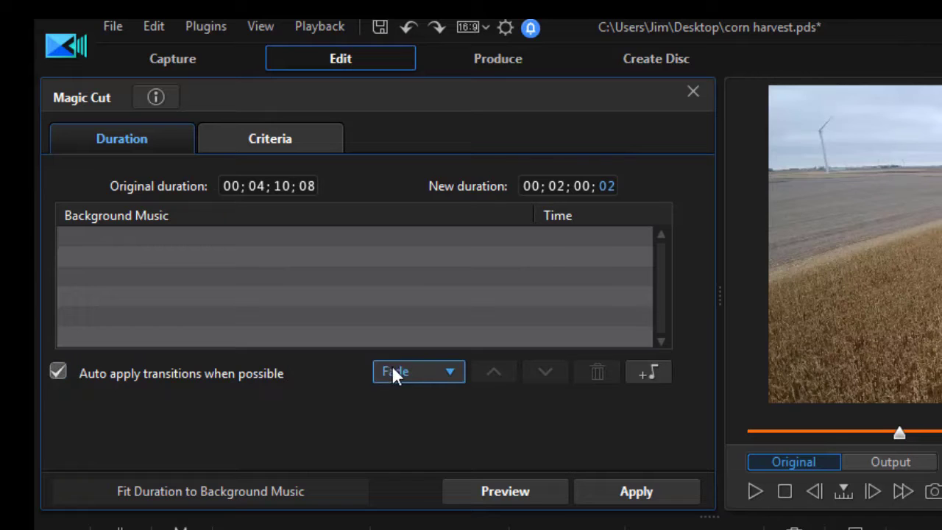
left_click(449, 371)
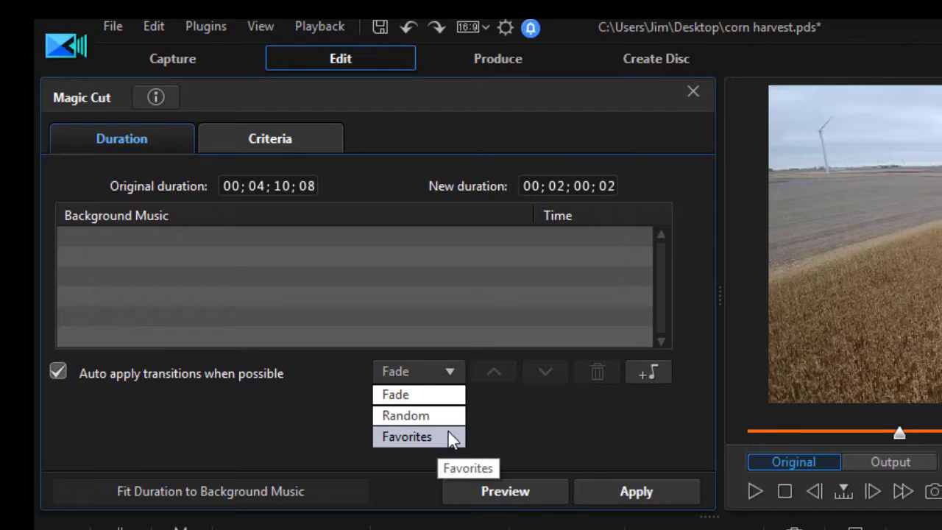
left_click(537, 413)
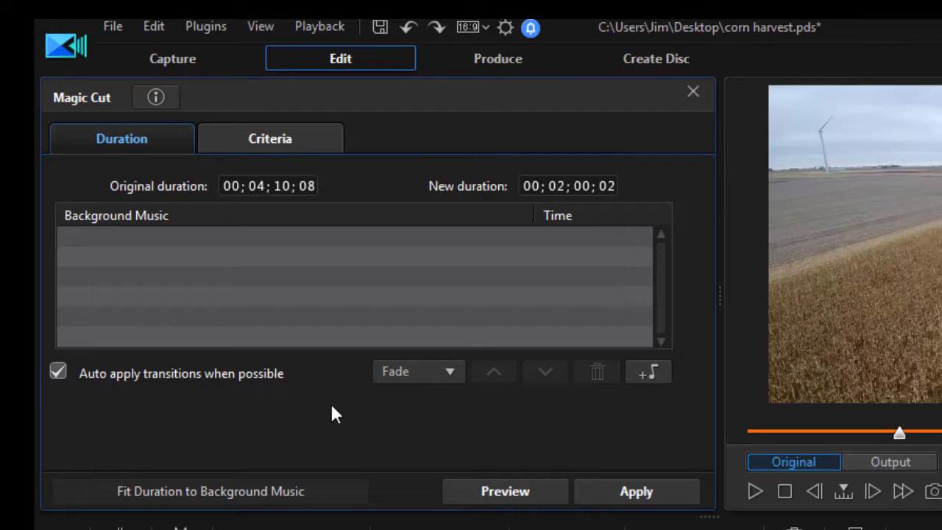
- Add Get Outta Town longer from the Audio folder as background music and fit the video duration to it
left_click(656, 376)
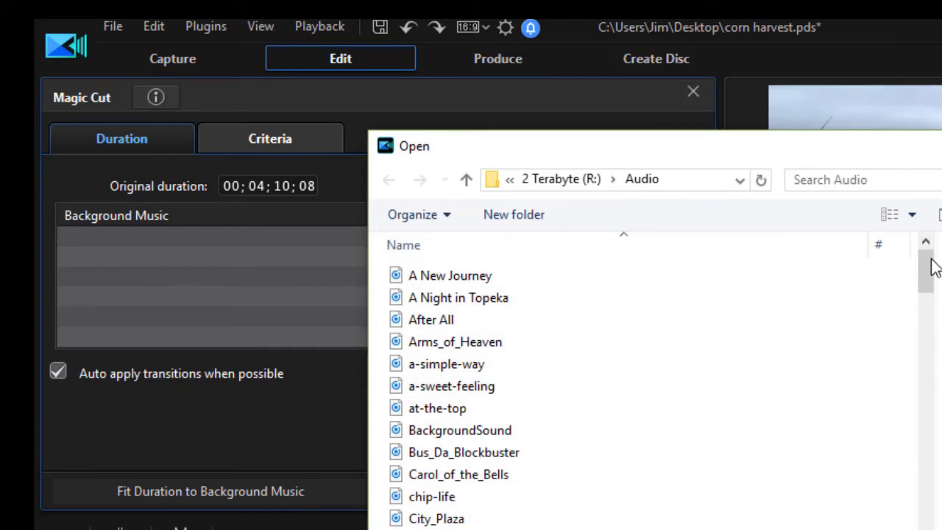
left_click_drag(935, 266, 933, 464)
left_click(493, 275)
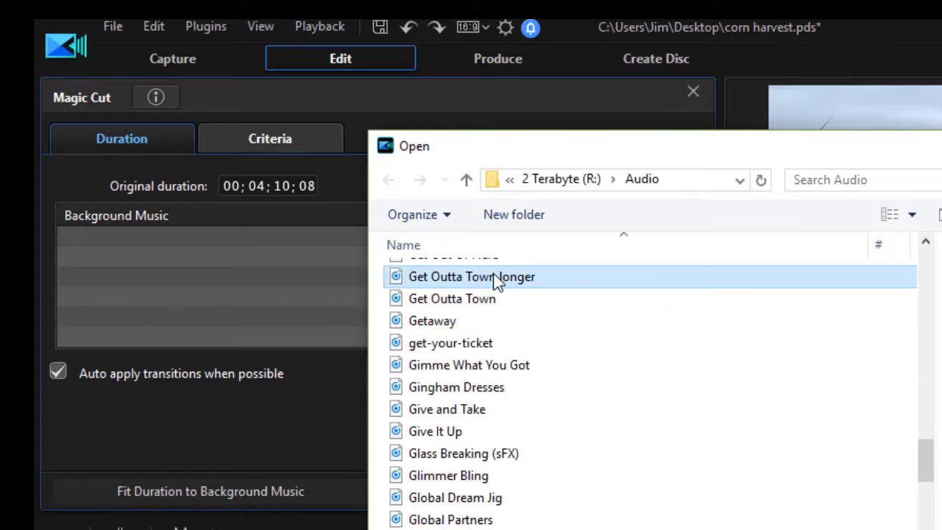
double_click(493, 274)
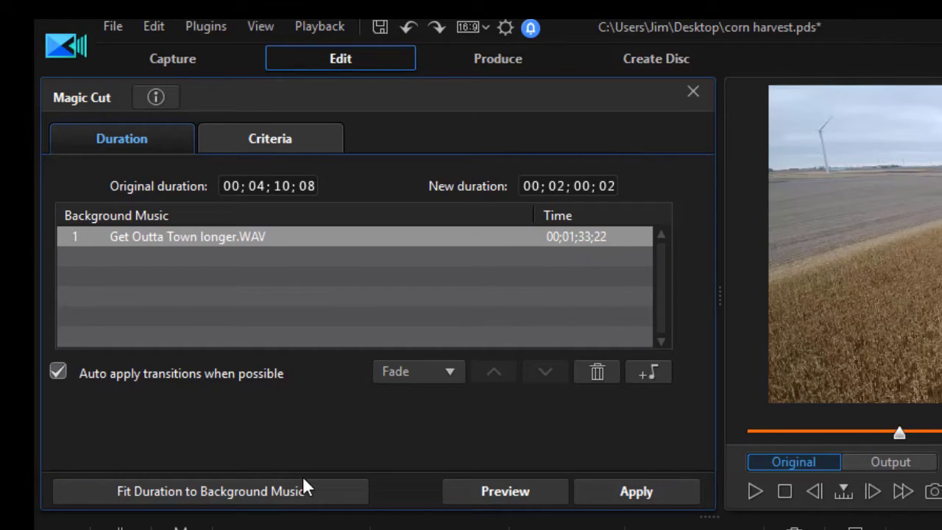
left_click(184, 490)
- Add After All from the Audio folder as a second background track and fit the duration to both tracks
left_click(658, 376)
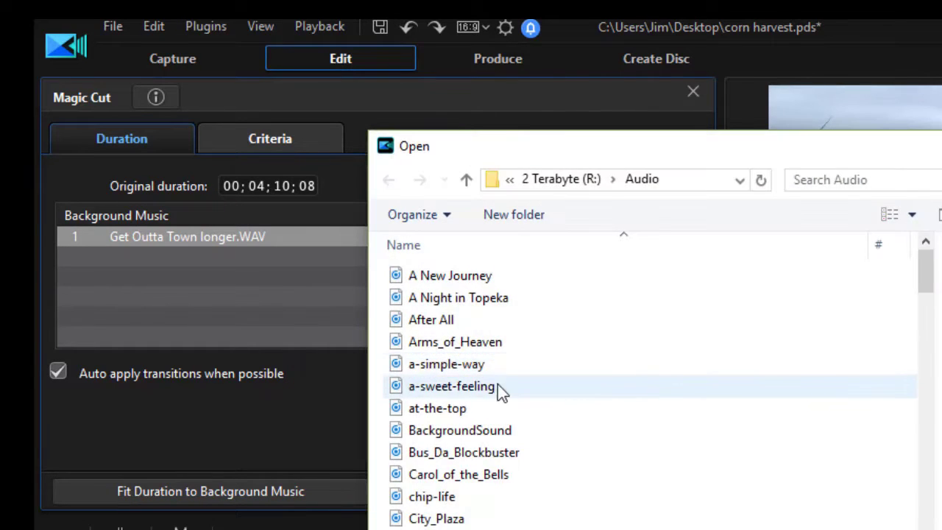
double_click(473, 320)
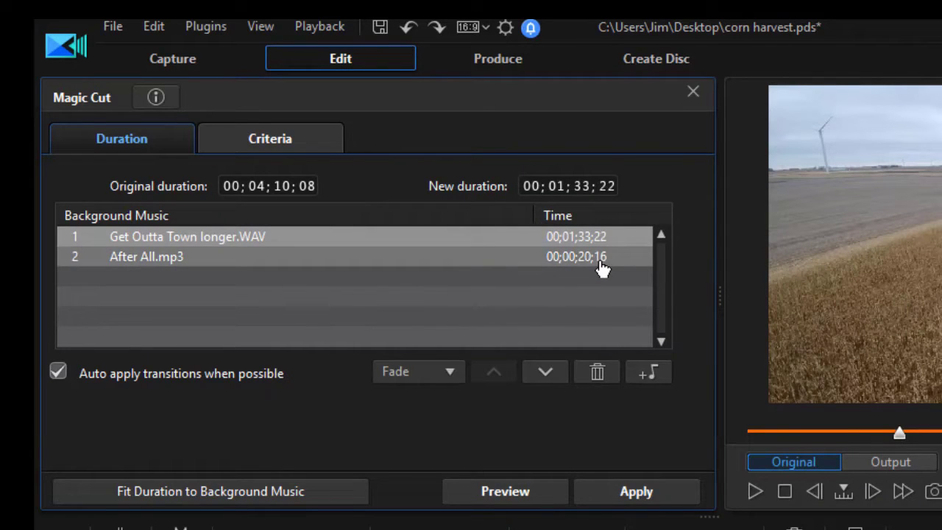
left_click(326, 488)
- Move After All up and back down in the background music order, and remove it from the list
left_click(364, 263)
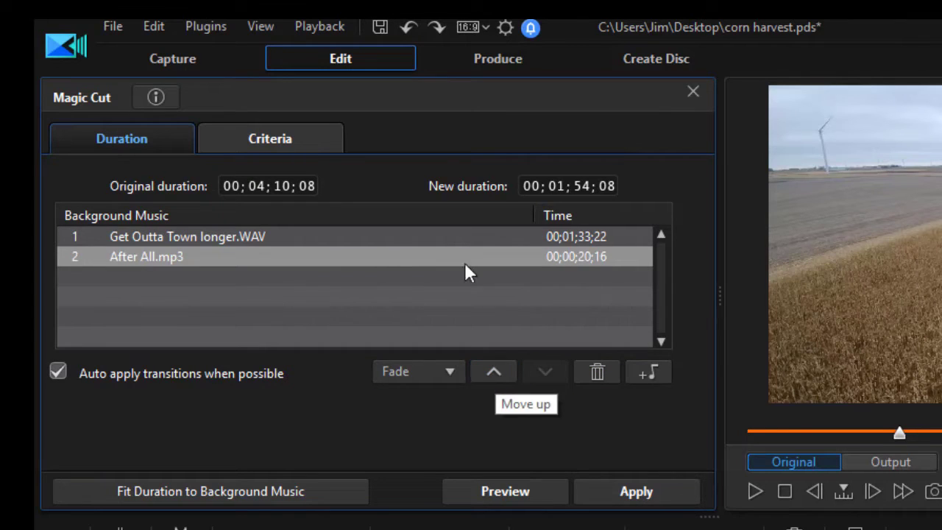
left_click(496, 371)
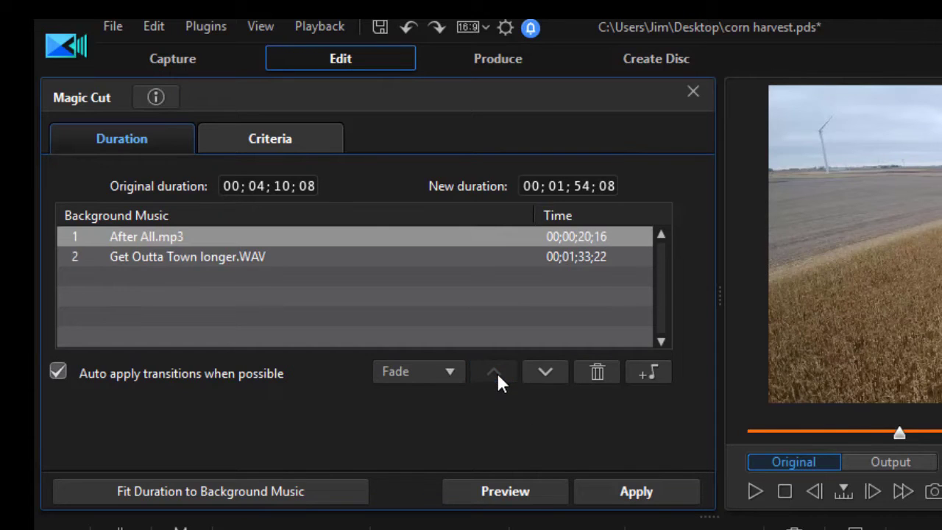
left_click(546, 372)
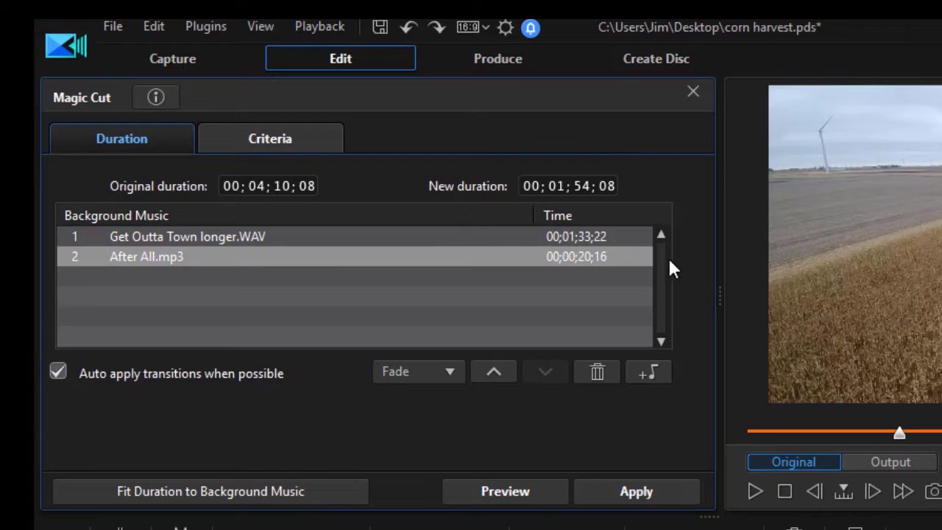
left_click(598, 373)
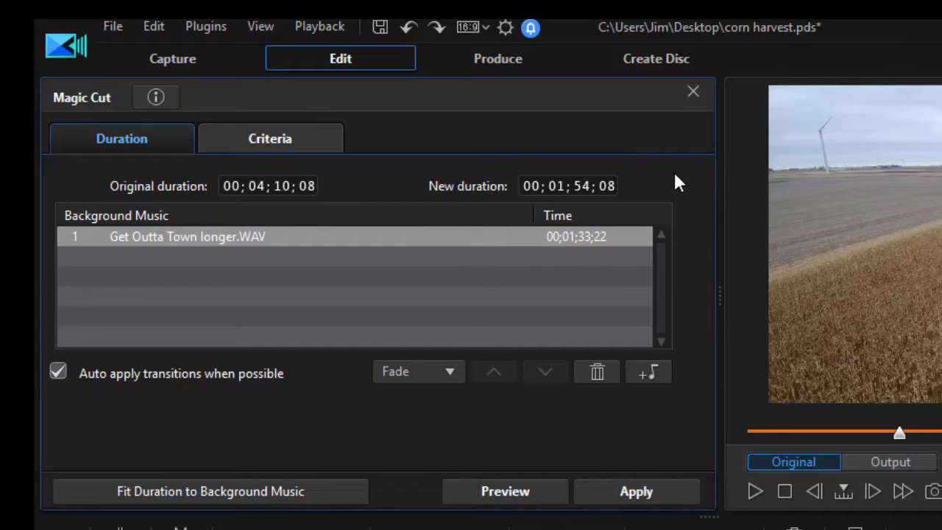
- Review the scene selection criteria without changing them, and refit the new duration to the remaining music track
left_click(313, 137)
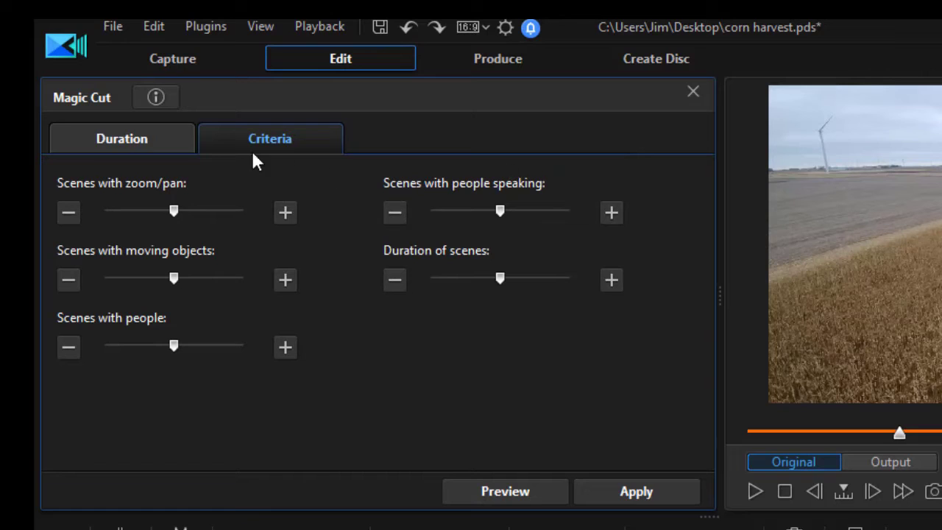
left_click(129, 146)
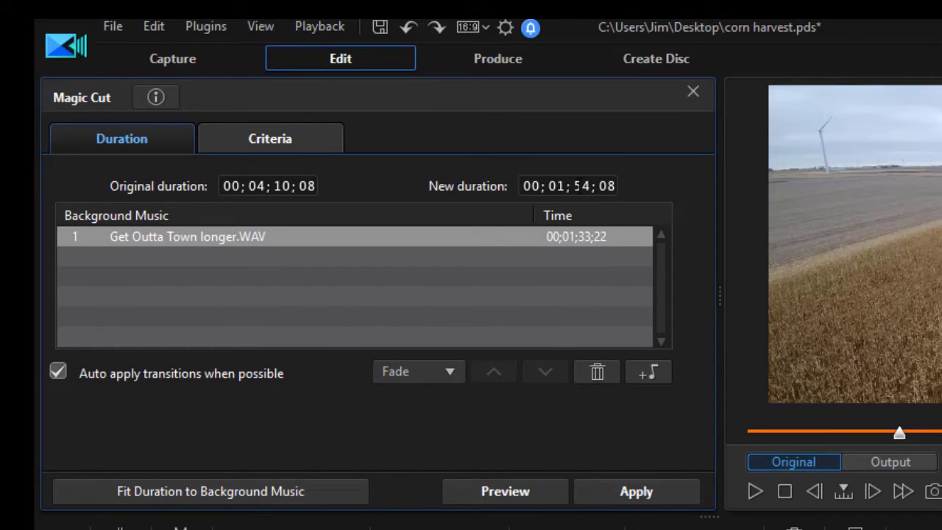
left_click(316, 493)
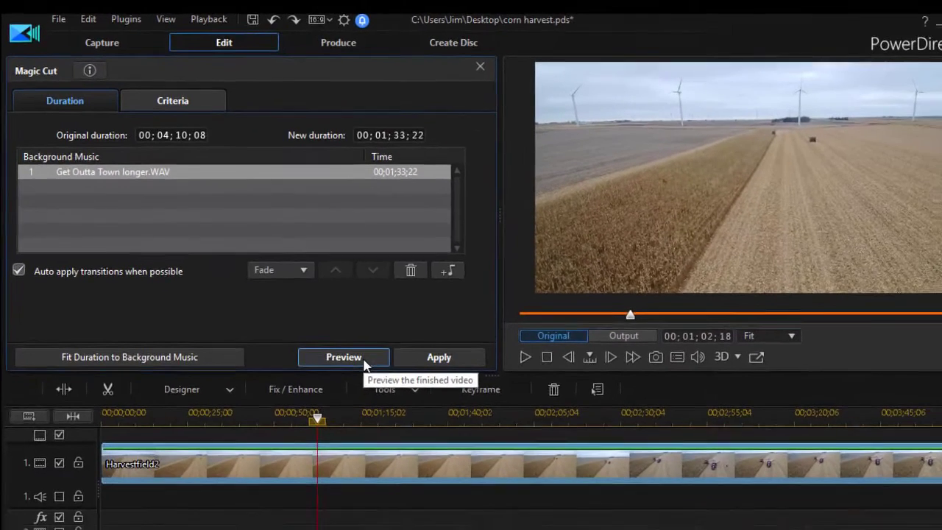
- Preview the start of the Magic Cut output and apply the cut to the timeline clip
left_click(534, 501)
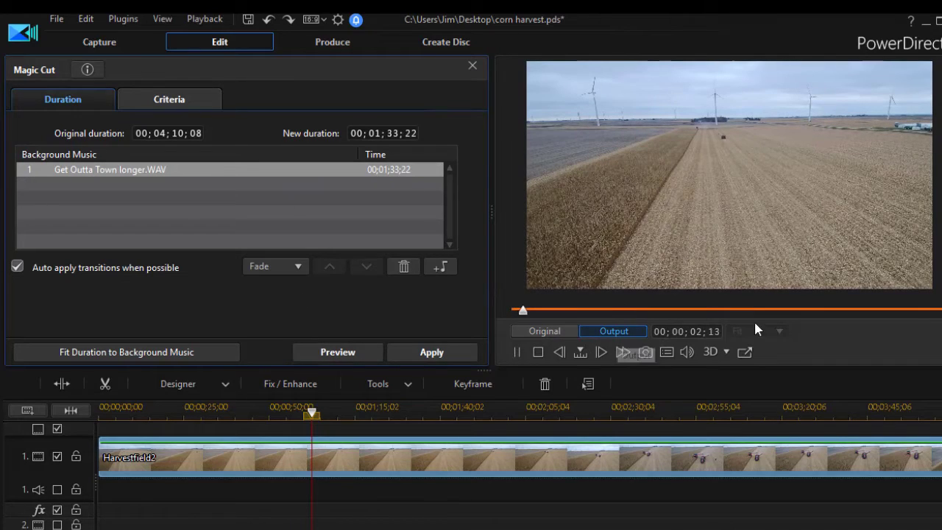
left_click(517, 352)
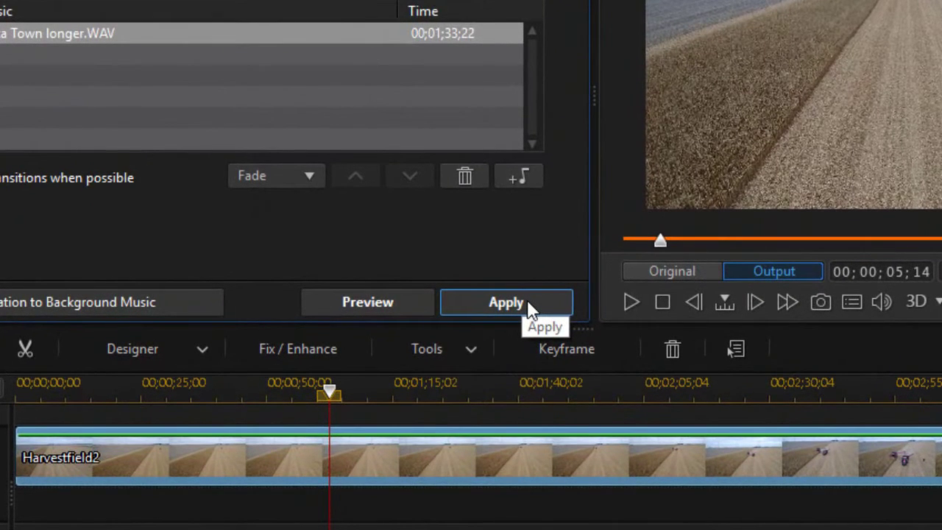
left_click(529, 306)
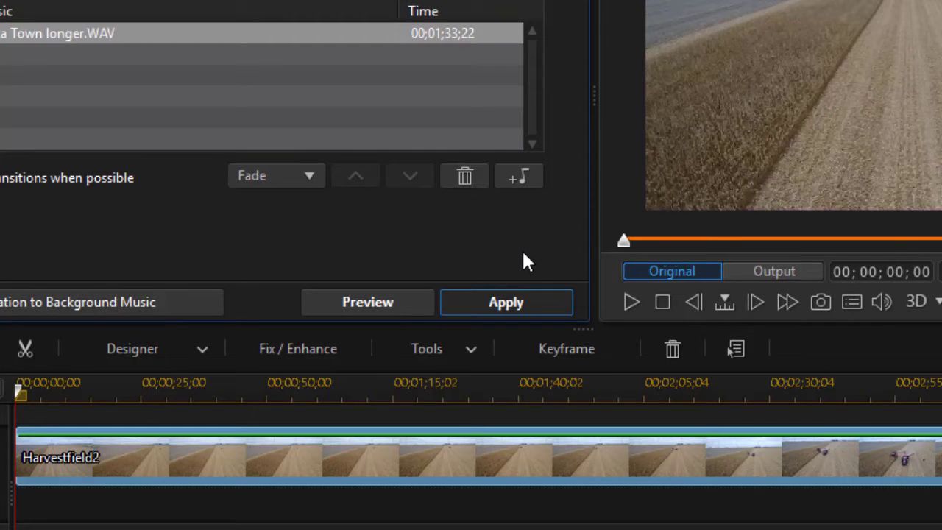
left_click(542, 315)
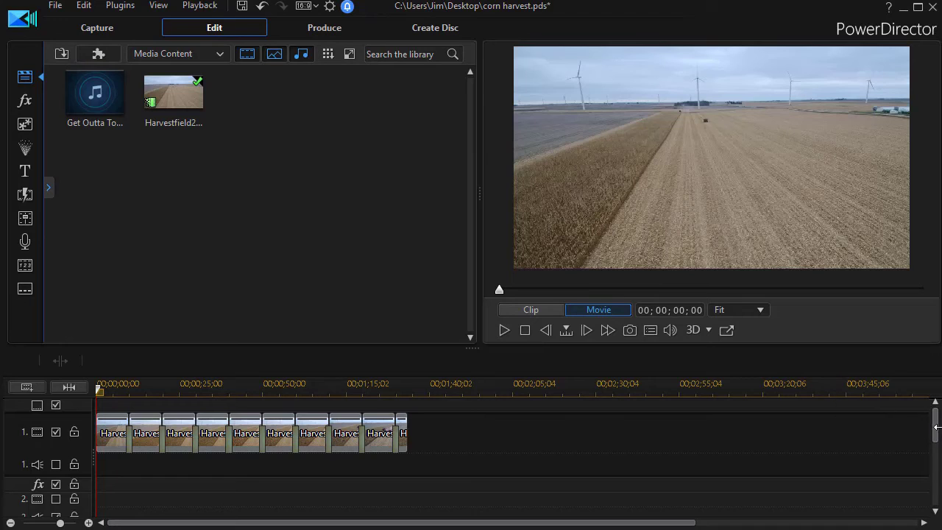
- Check the music track under the cut clips and play the shortened movie from about 00;01;07 in an enlarged preview
left_click_drag(936, 427, 936, 492)
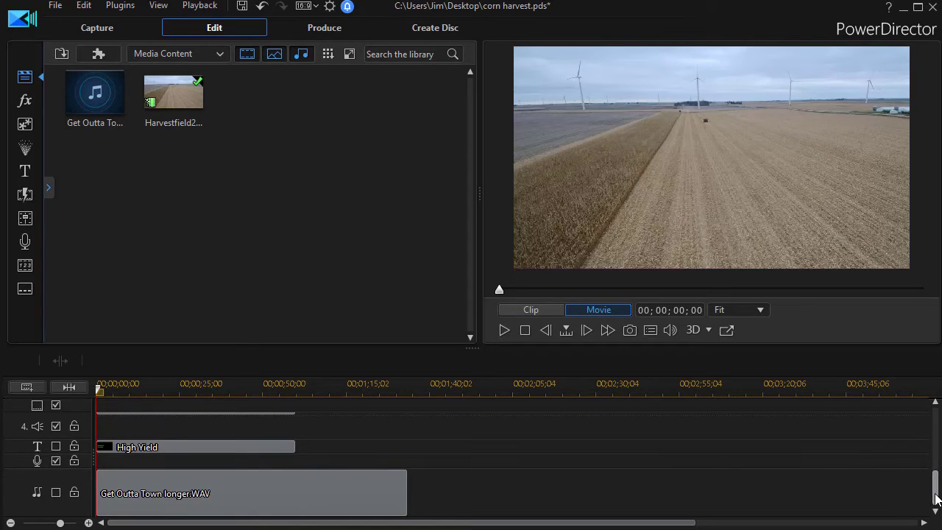
left_click_drag(936, 499, 936, 423)
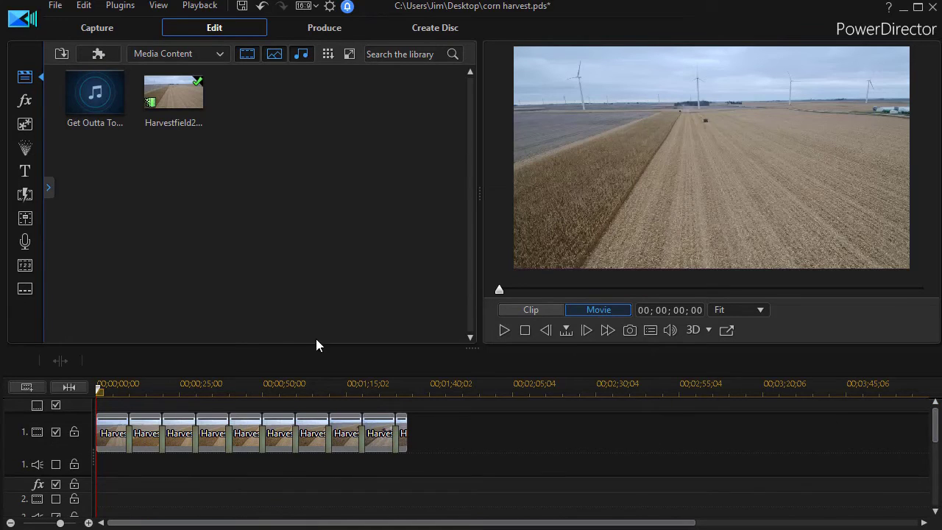
left_click(315, 390)
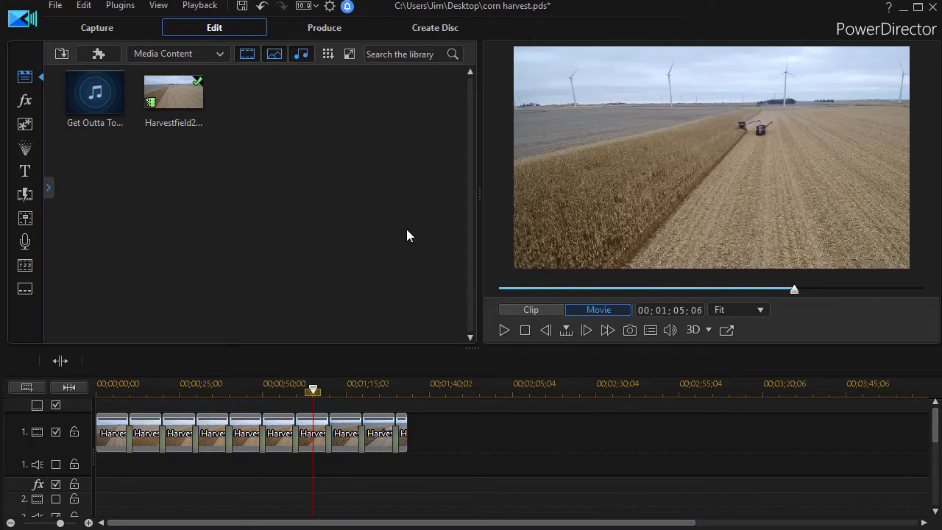
left_click_drag(479, 197, 204, 239)
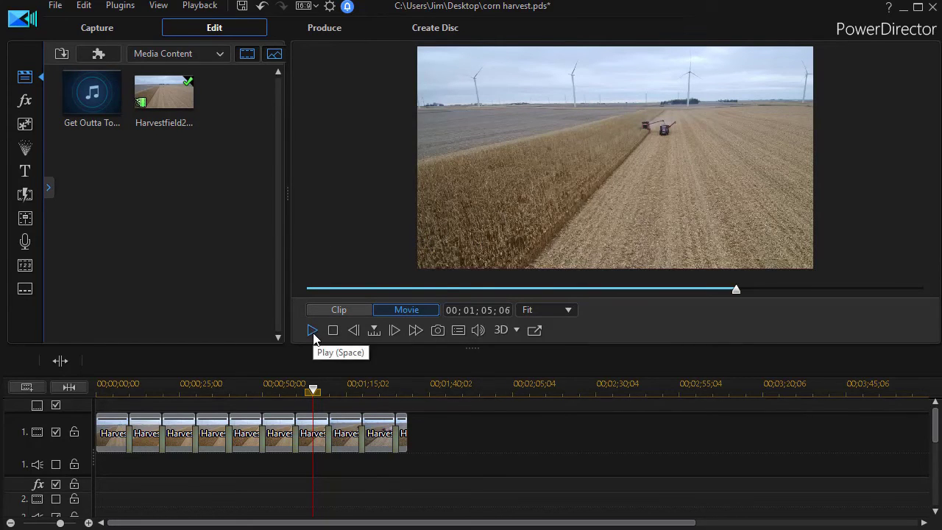
left_click(321, 387)
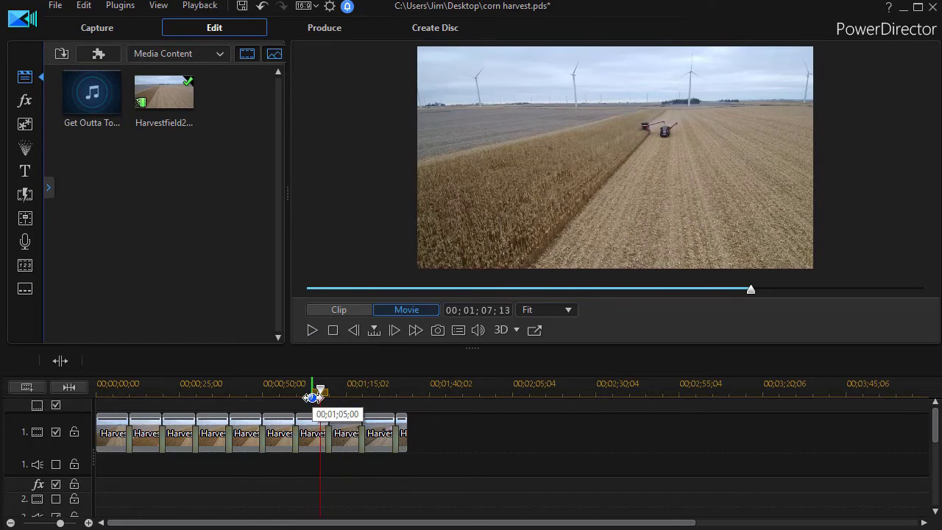
left_click(312, 333)
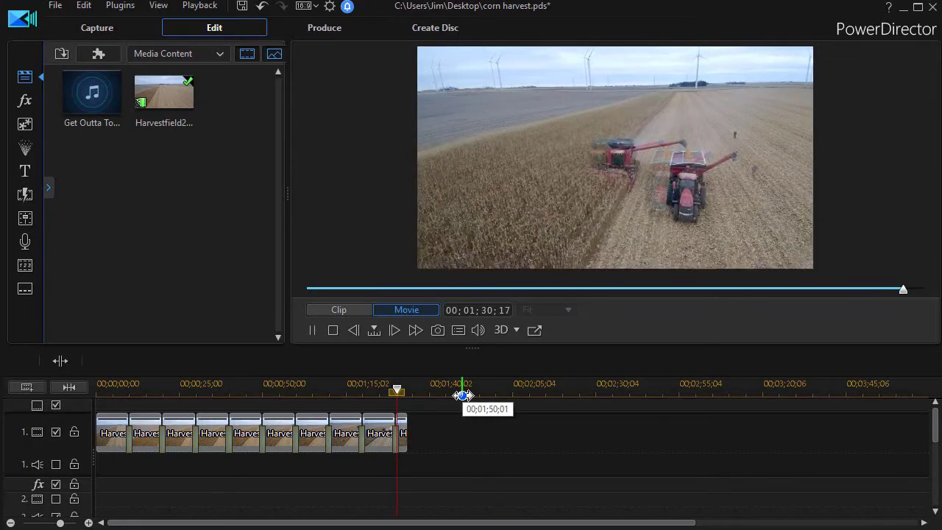
left_click(311, 330)
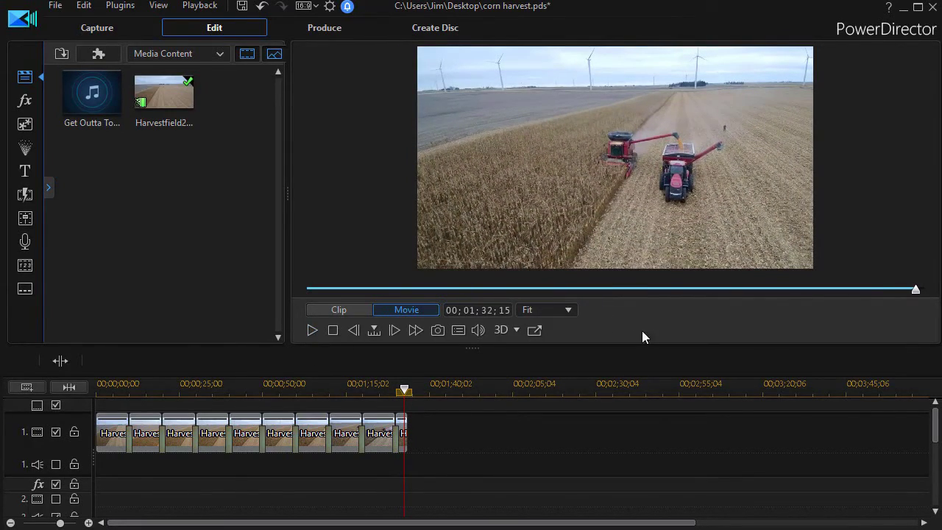